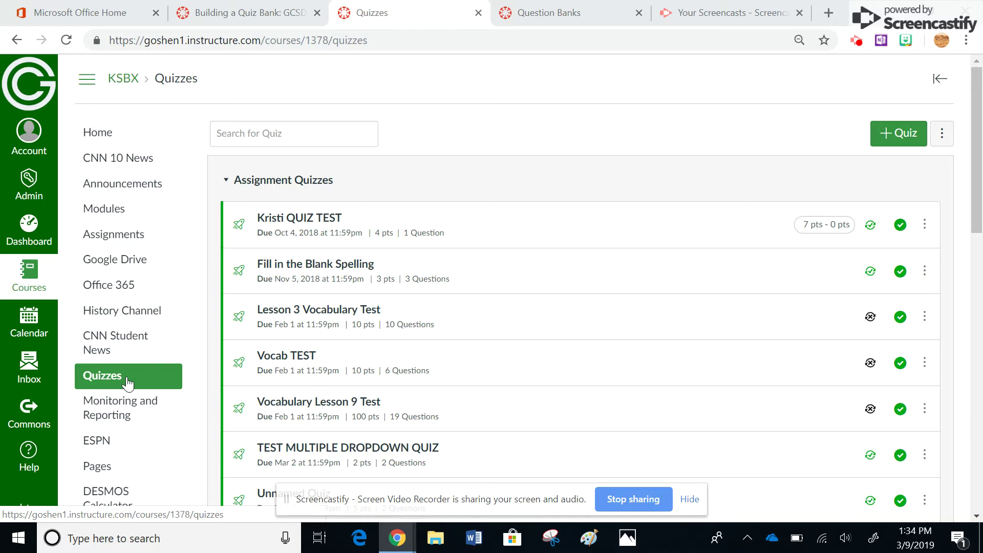
Step: Create a new quiz in the course, title it "Illustration" and enter "TEST" as its instructions
click(150, 383)
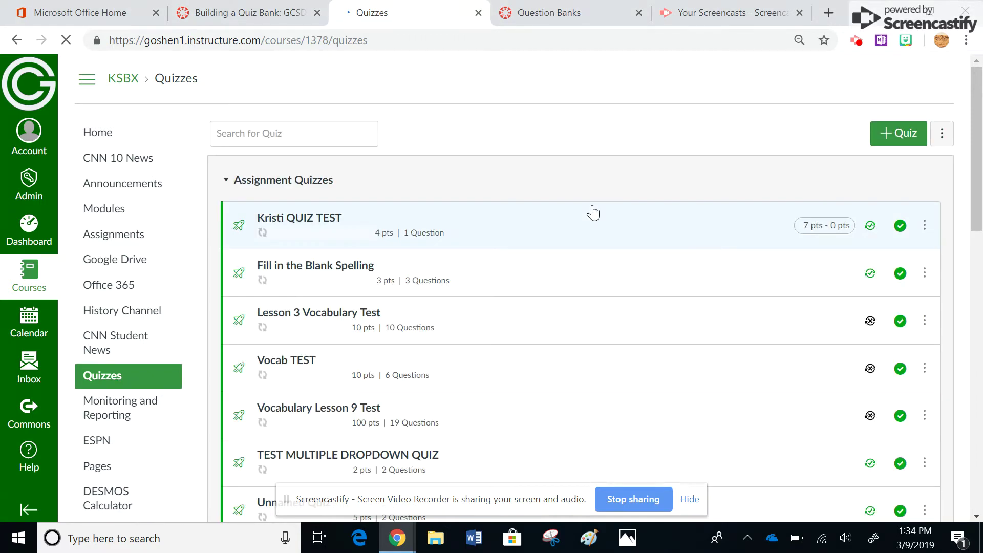
click(897, 134)
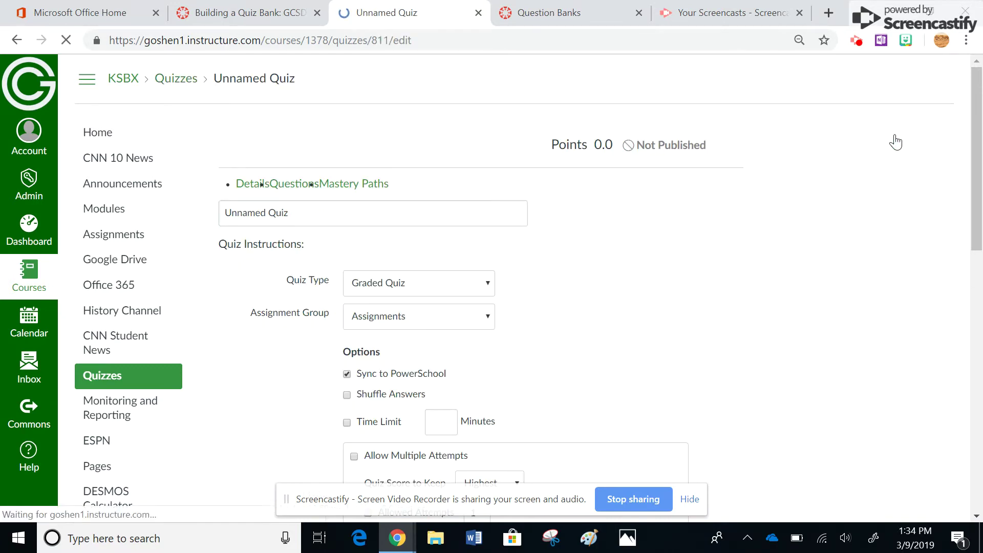
click(310, 221)
key(BackSpace)
key(BackSpace)
key(BackSpace)
key(BackSpace)
key(BackSpace)
key(BackSpace)
key(BackSpace)
key(BackSpace)
key(BackSpace)
key(BackSpace)
key(BackSpace)
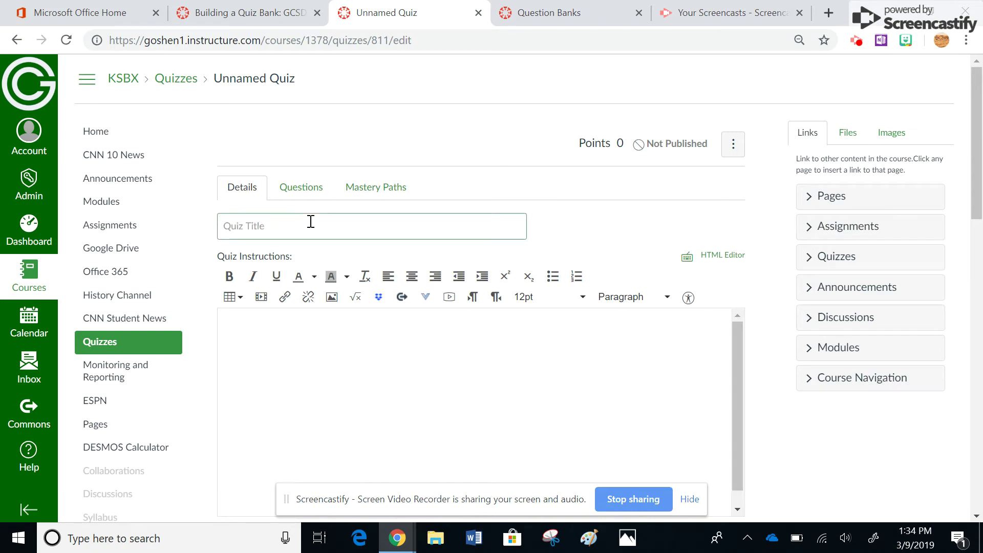
text(Illustration)
click(294, 353)
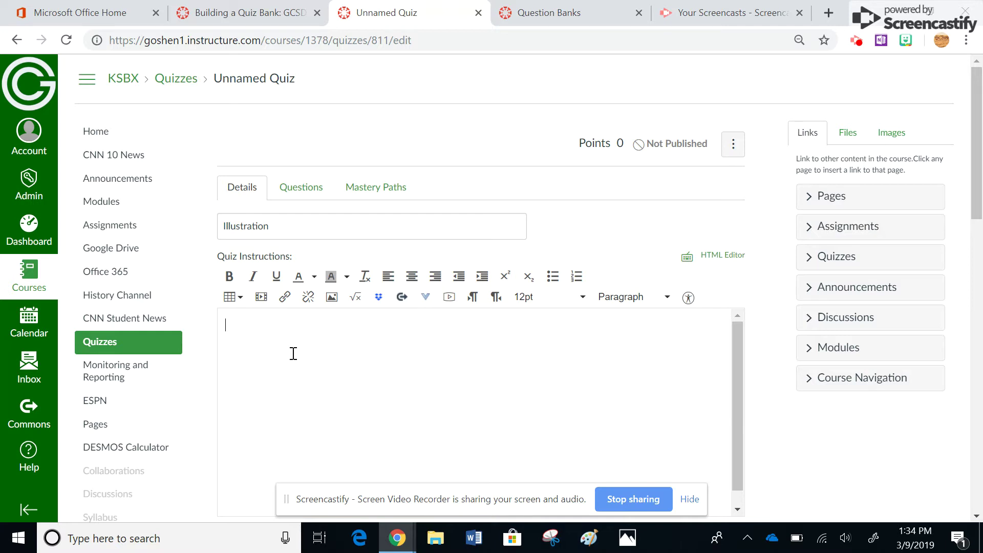
text(TEST)
Step: Add a multiple choice question named "MC" to the quiz, asking "How many yards are on a football field?"
click(305, 191)
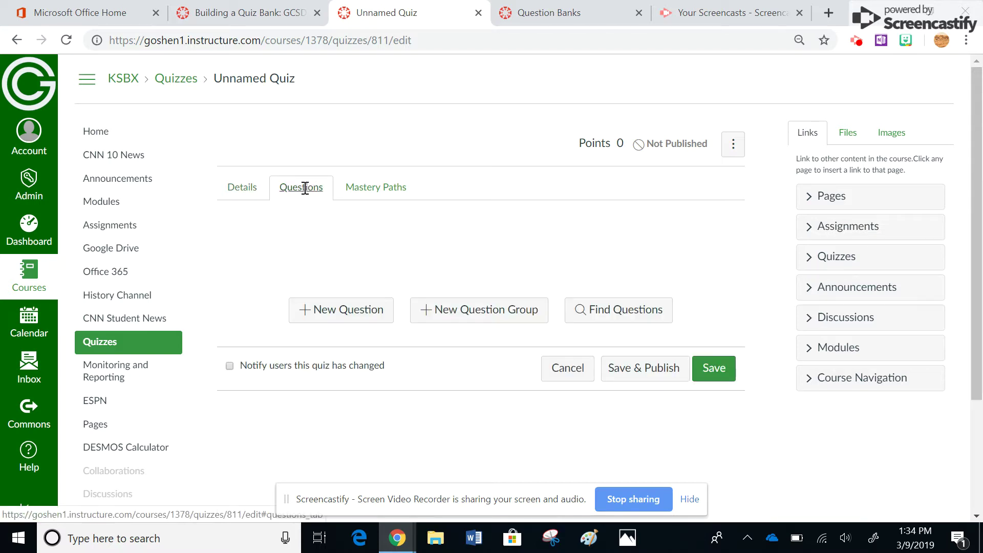
click(357, 313)
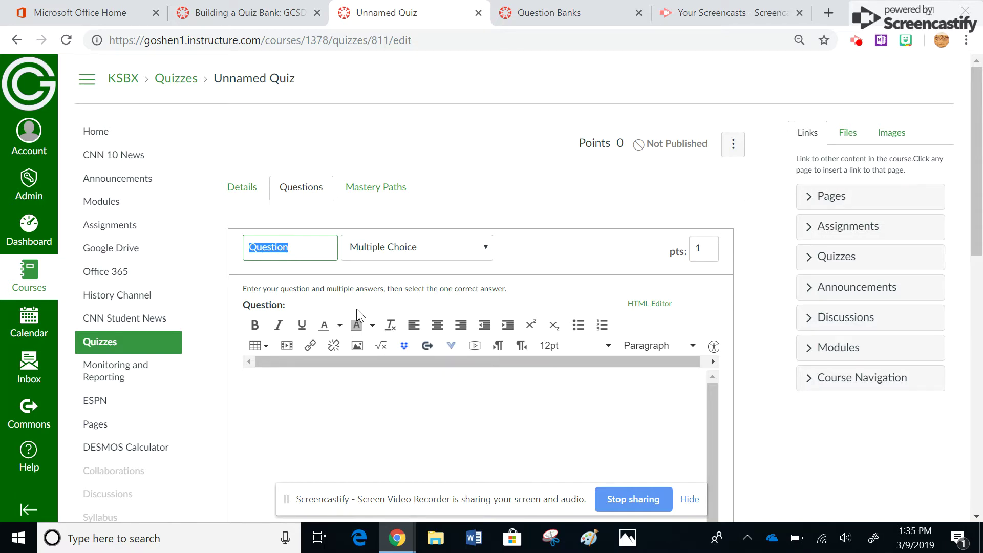
text(MC)
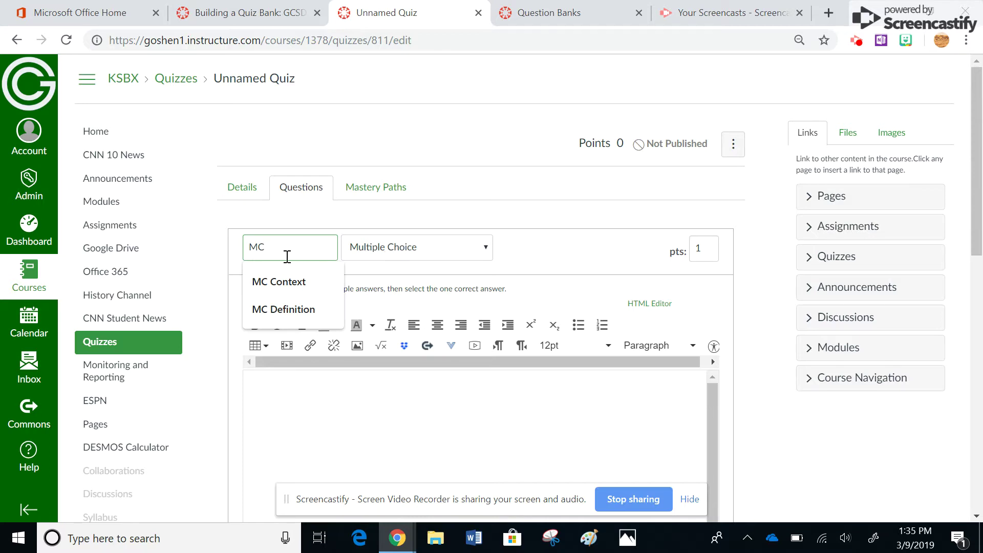
click(306, 380)
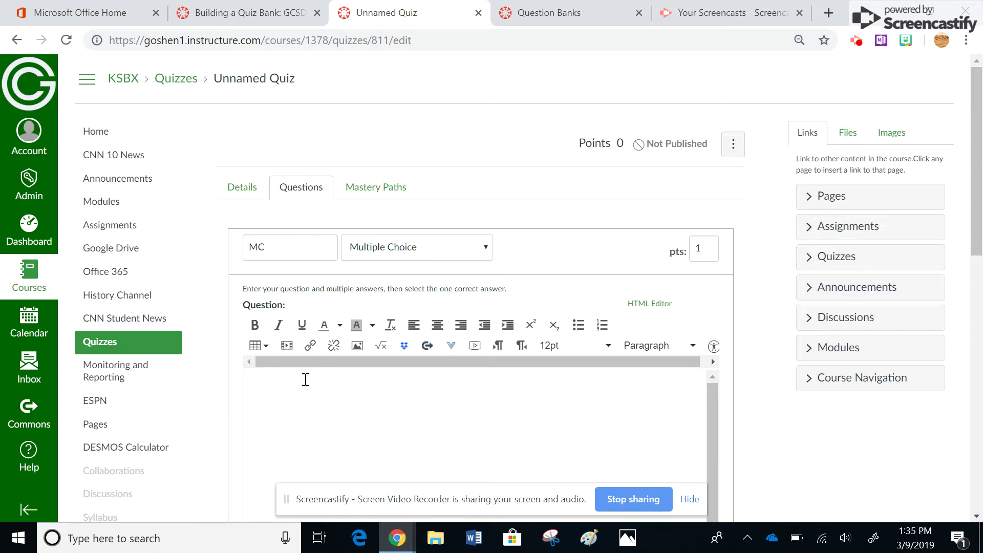
text(How many yards are on a footbal)
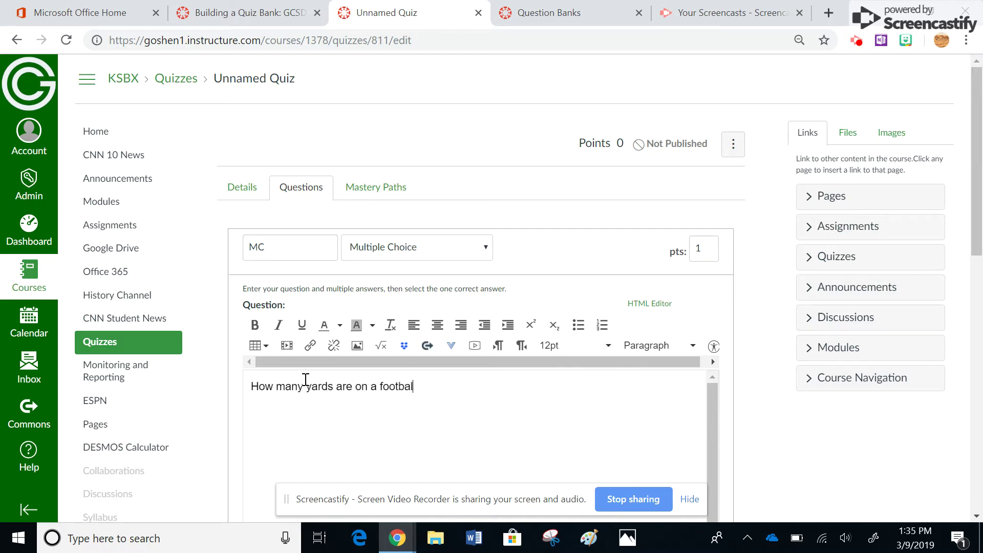
text(l field?)
Step: Enter 120 as the correct answer and 100, 90 and 150 as the other possible answers, and save the question
drag(979, 215, 980, 361)
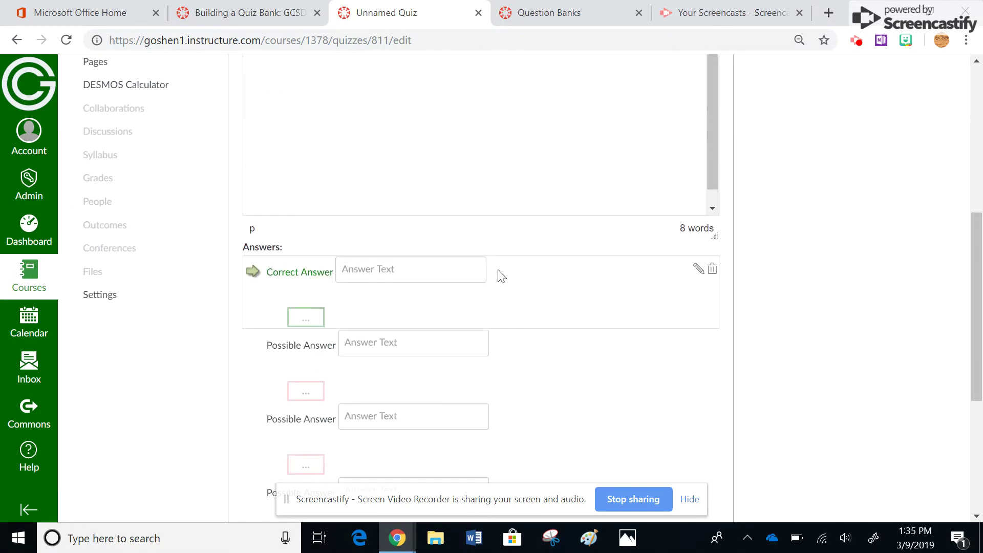
click(432, 275)
text(120)
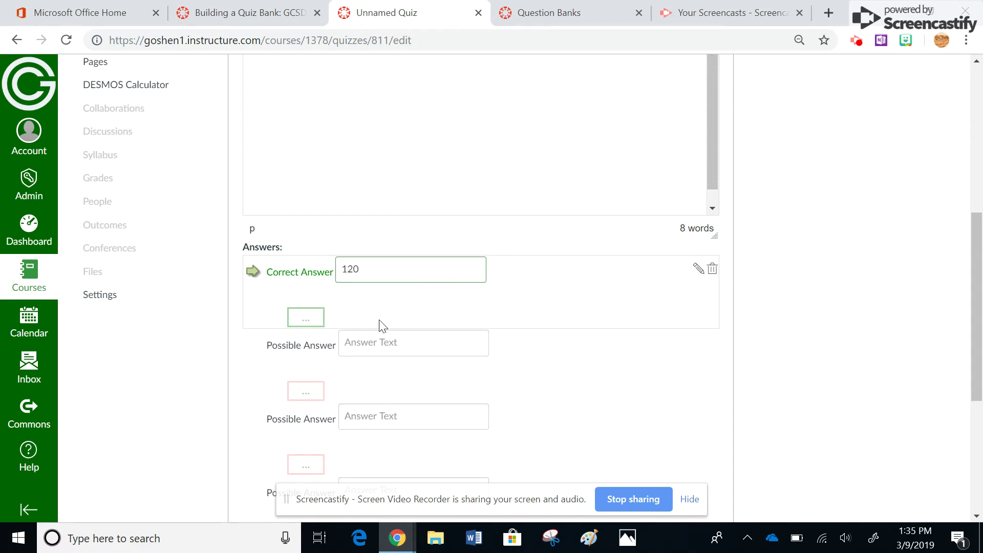
click(365, 347)
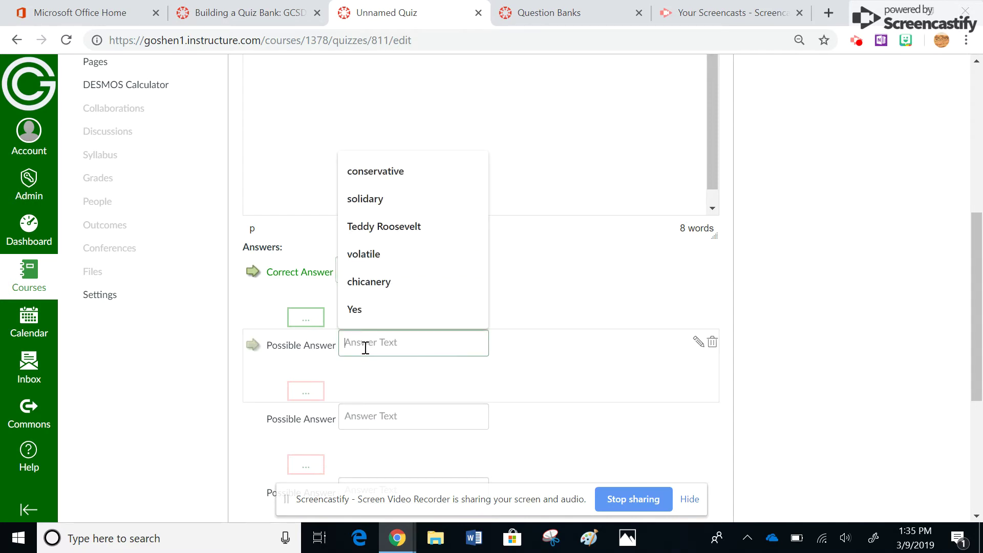
text(100)
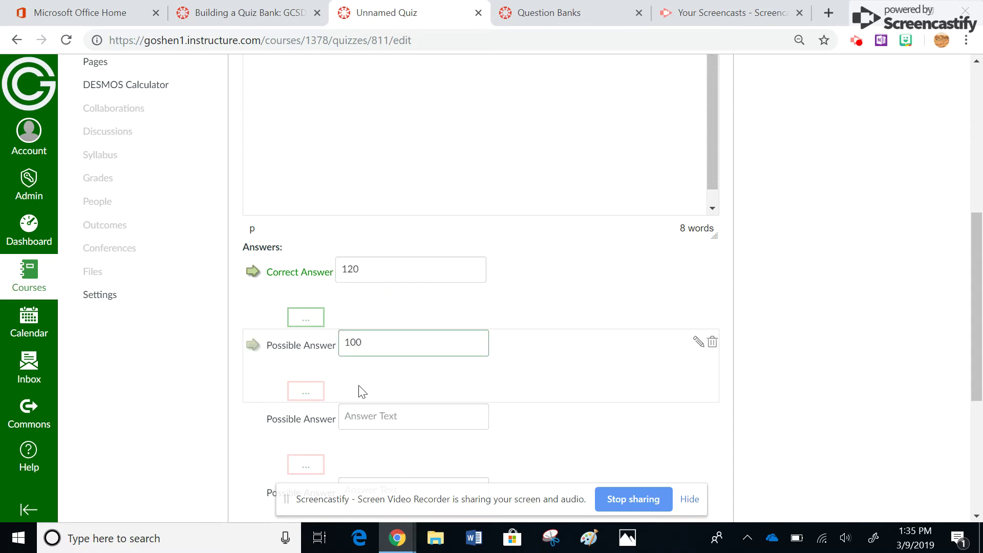
click(359, 421)
text(90)
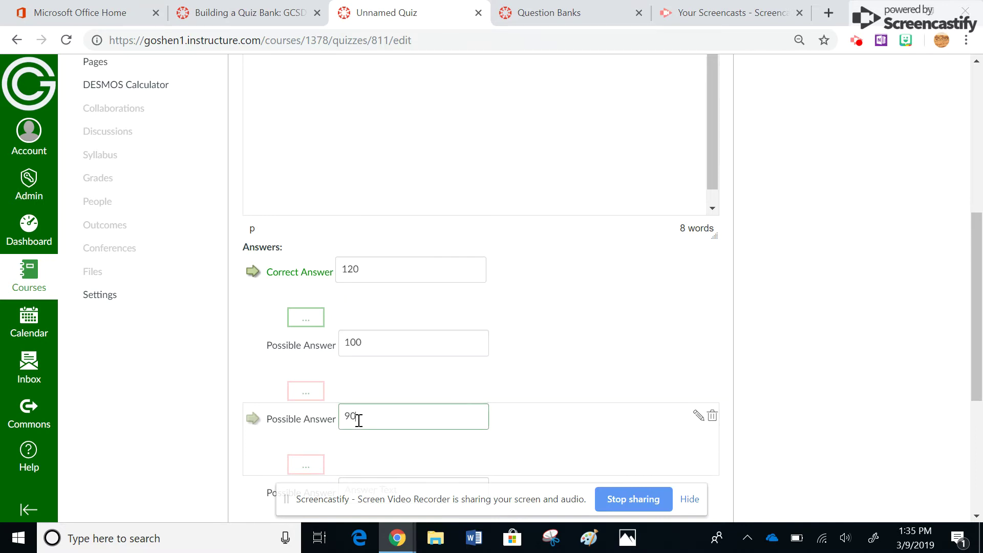
scroll(439, 347, down, 3)
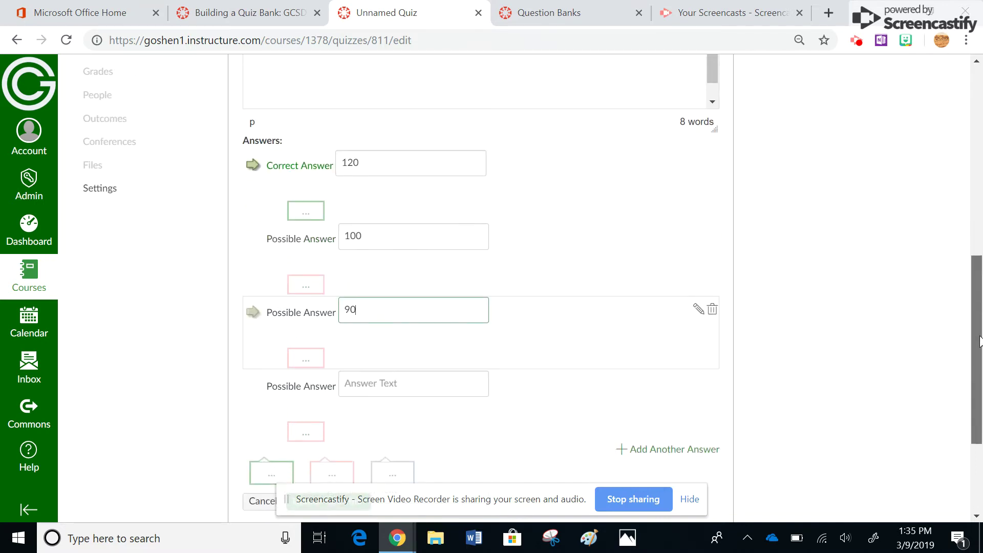
click(400, 360)
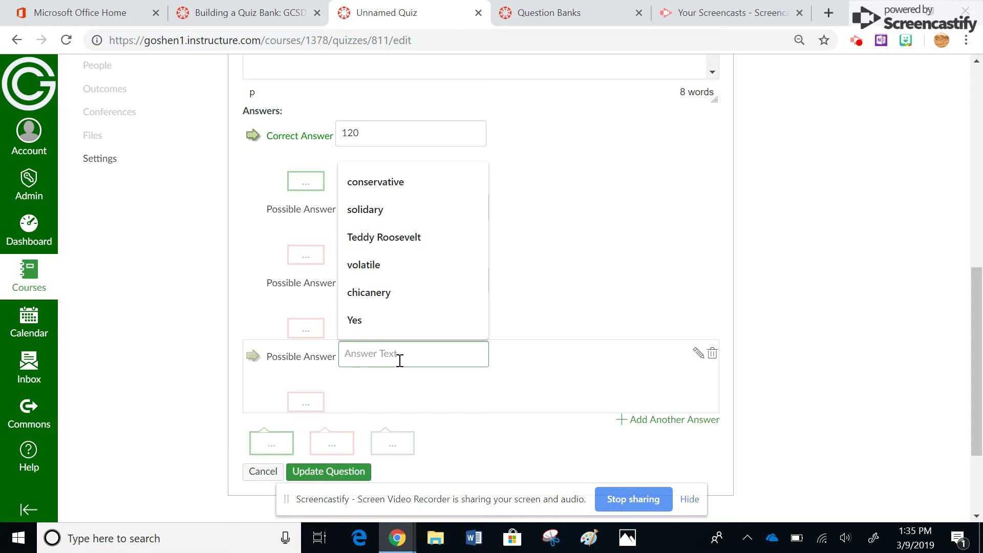
text(150)
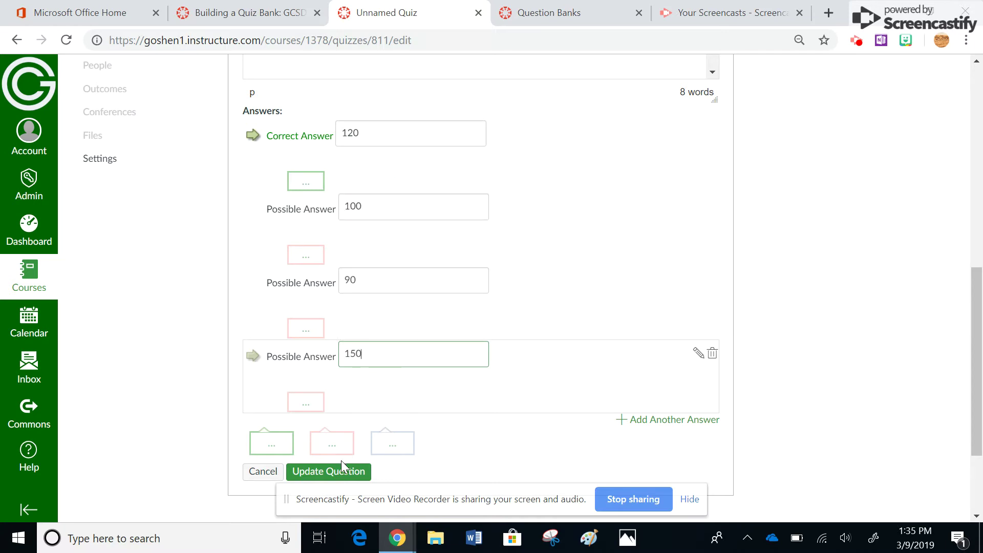
click(334, 472)
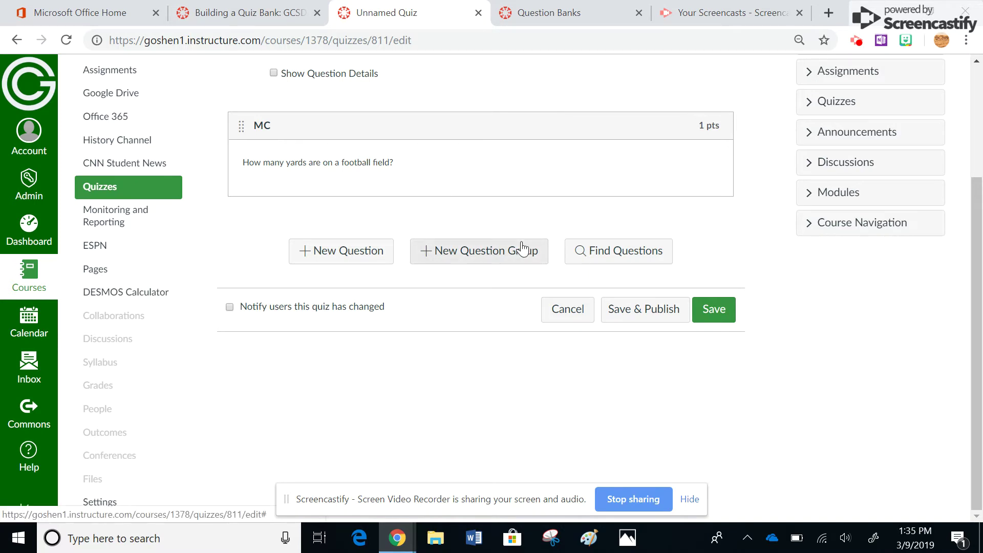
drag(982, 290, 980, 217)
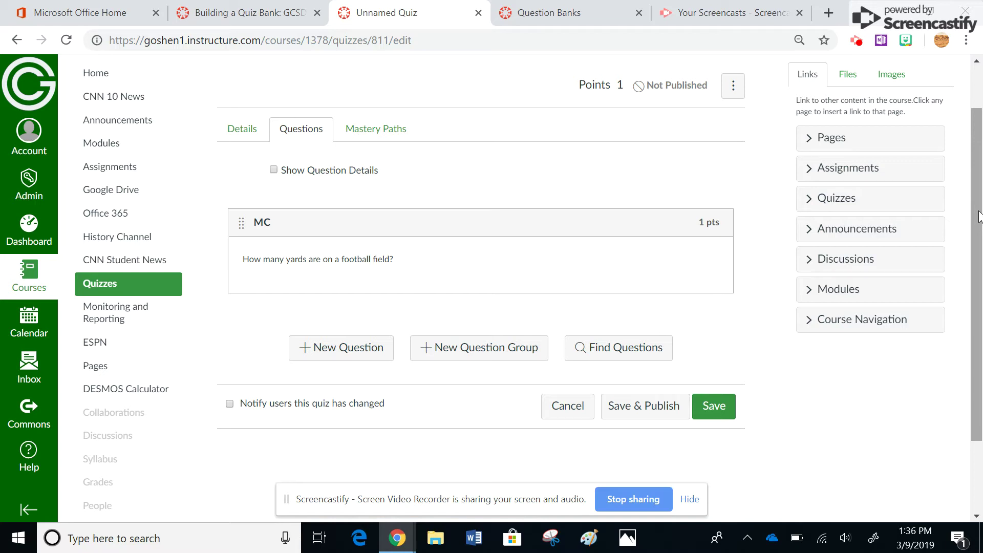
click(559, 16)
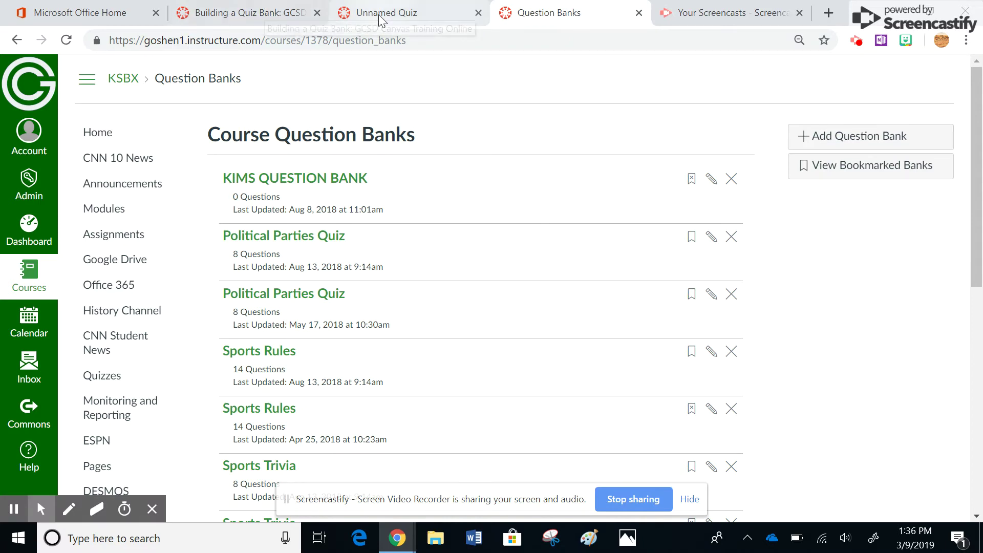
click(404, 15)
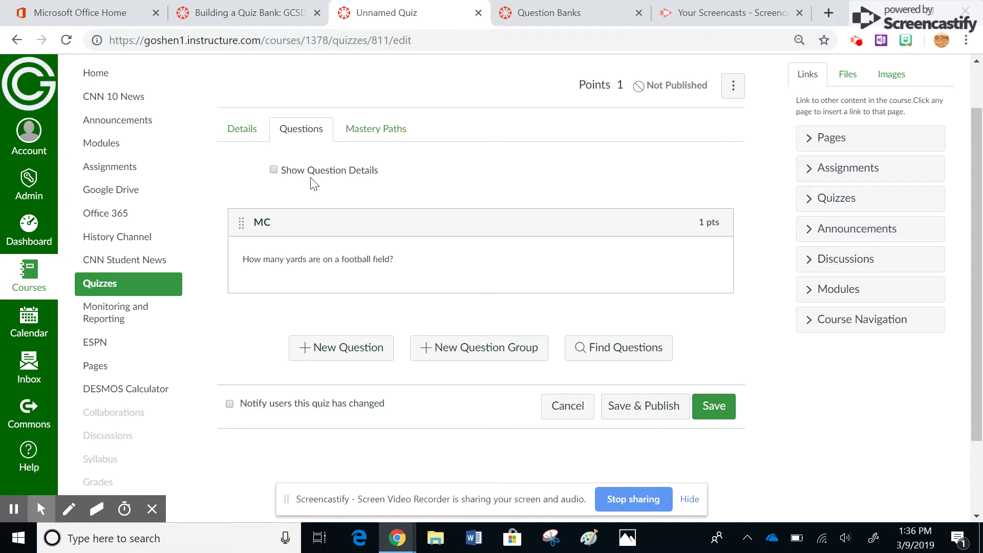
Step: Set the quiz's due date to March 15, 2019 in its details, and save and publish the quiz
click(241, 133)
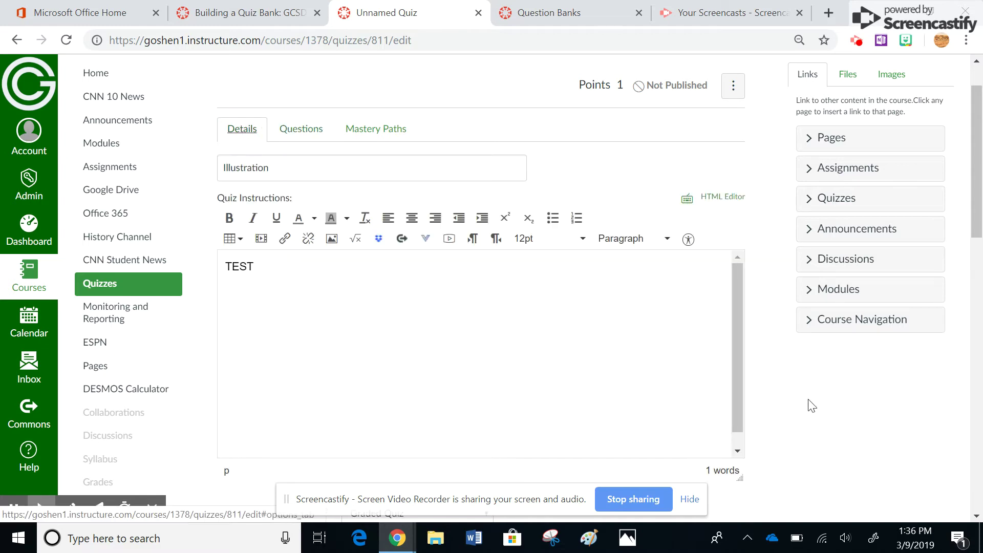
click(971, 346)
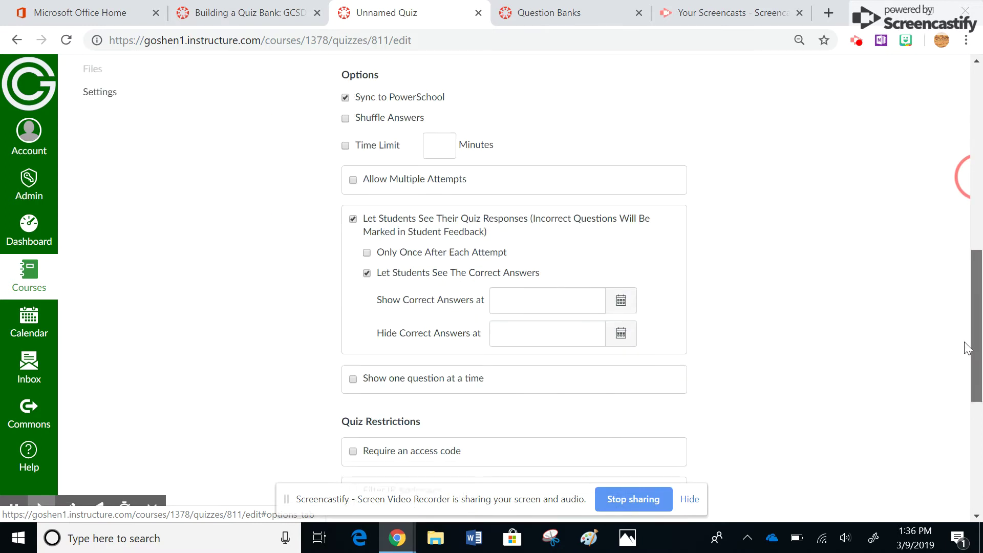
drag(968, 349, 959, 461)
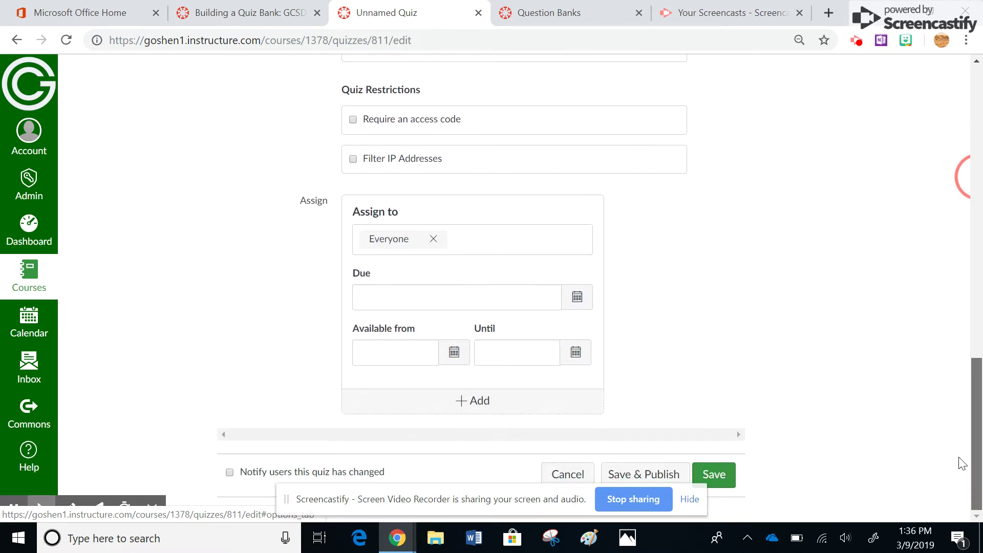
click(576, 297)
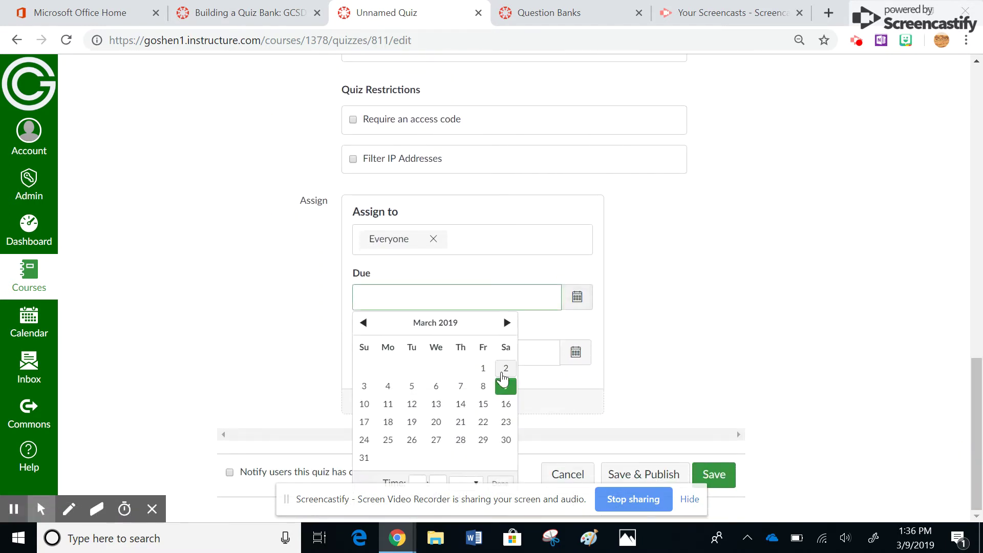
click(484, 404)
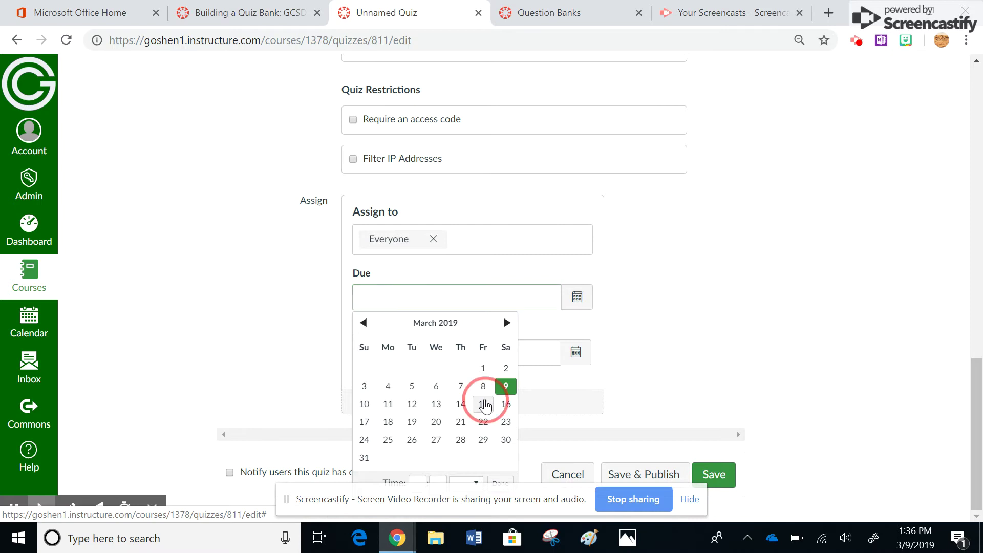
click(707, 369)
scroll(978, 425, down, 1)
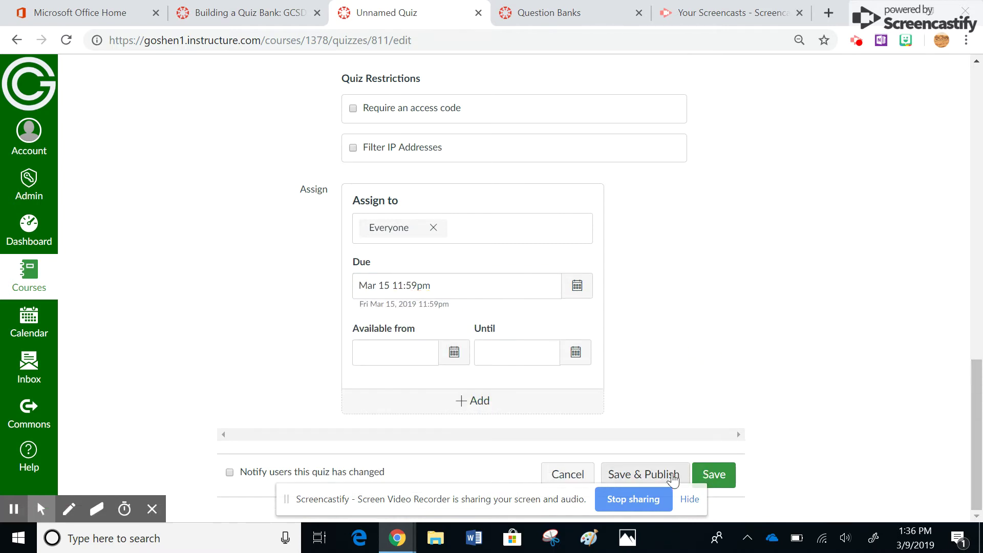
click(657, 476)
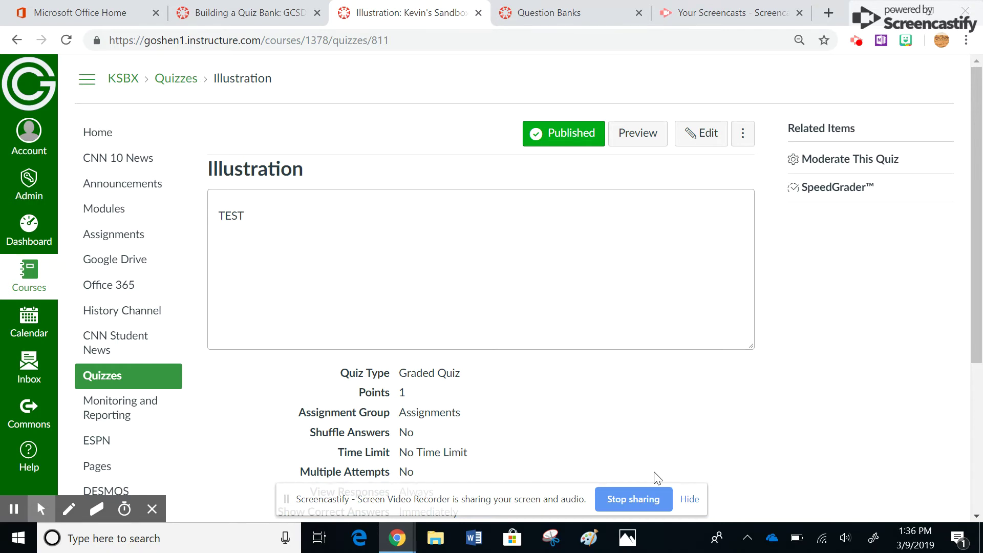
Step: Go to the course's question banks from the quiz list and add a question bank named "Illustration"
click(99, 382)
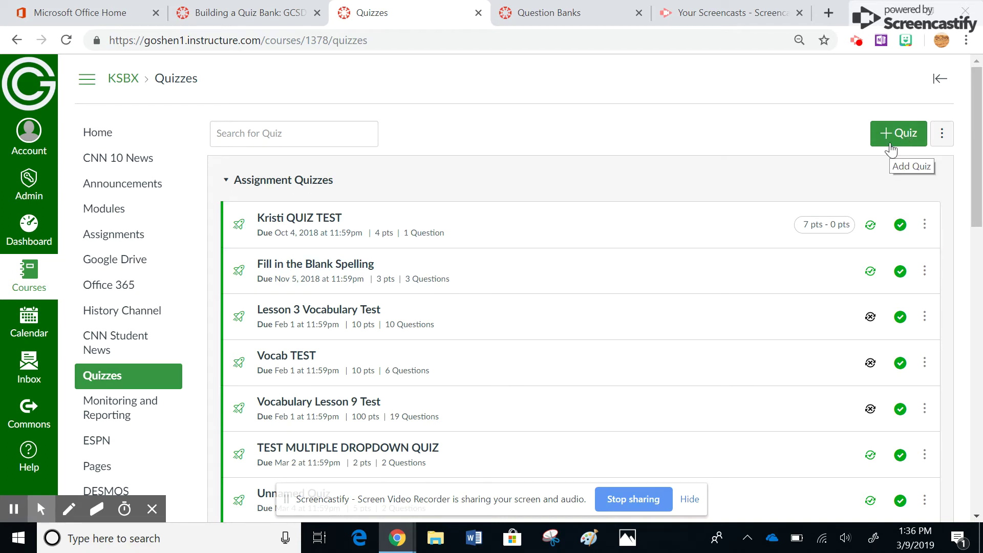
click(943, 136)
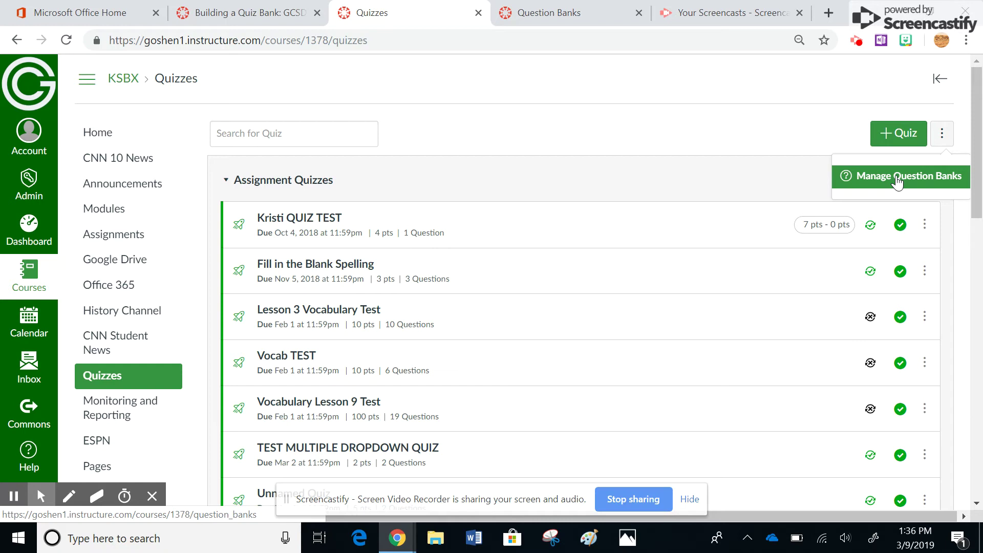
click(897, 176)
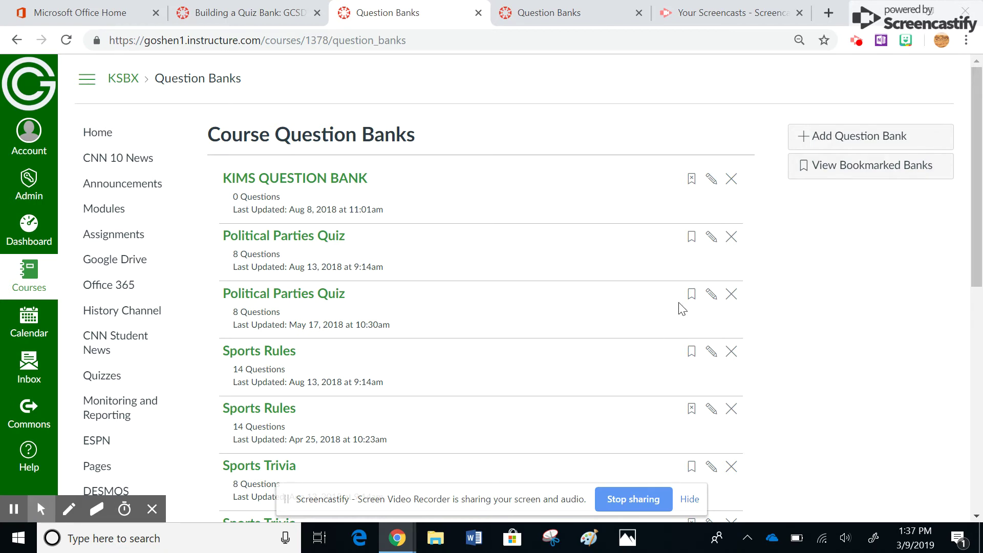
click(856, 141)
text(Illustration)
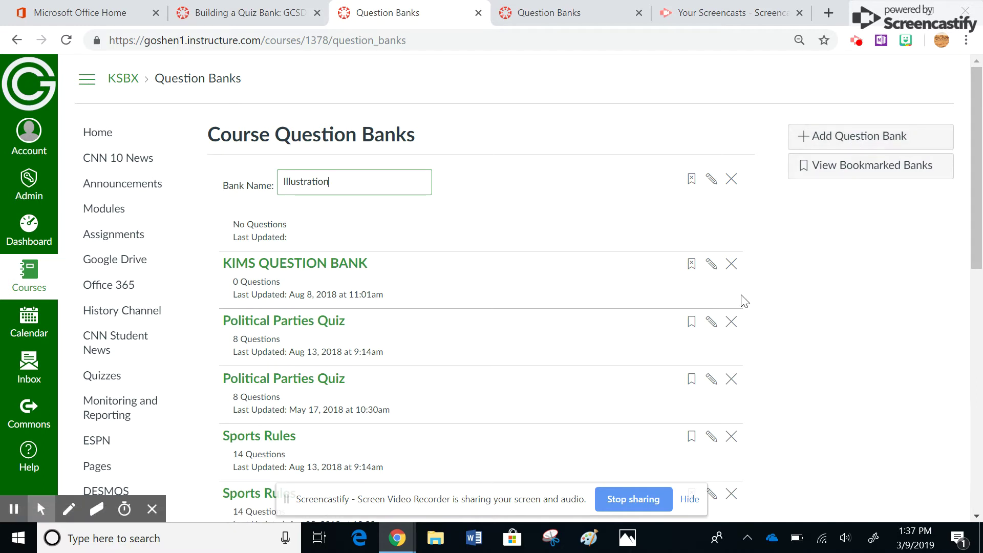
drag(977, 214, 981, 187)
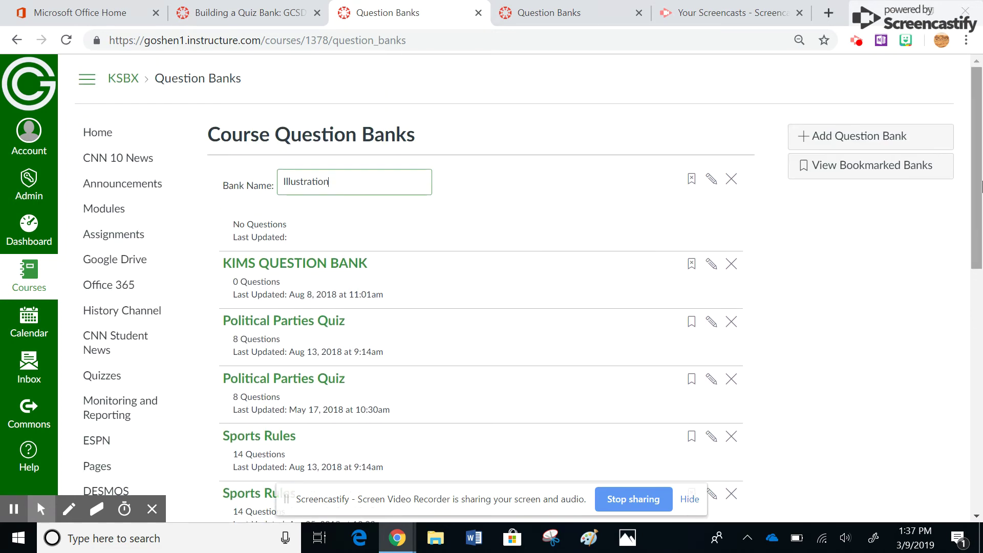
click(341, 184)
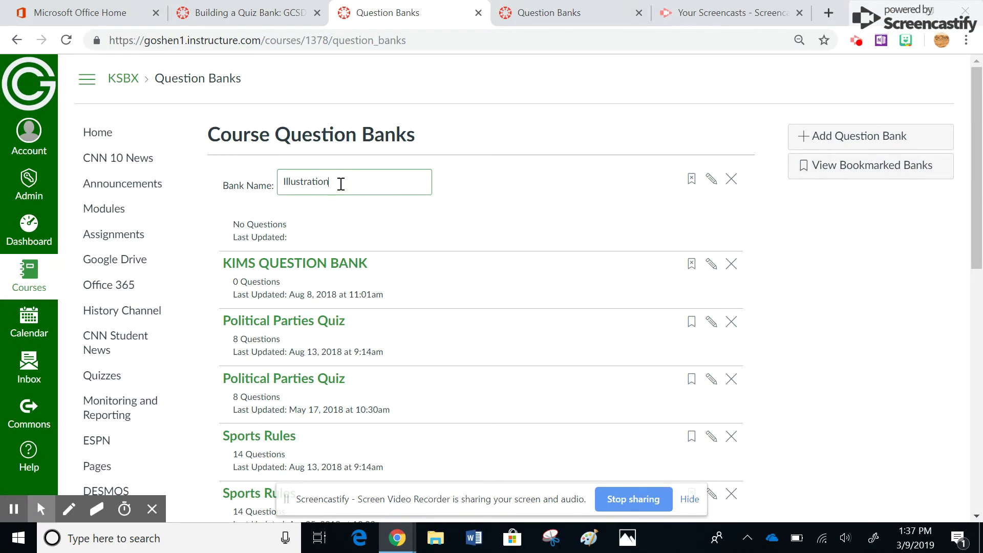
key(Return)
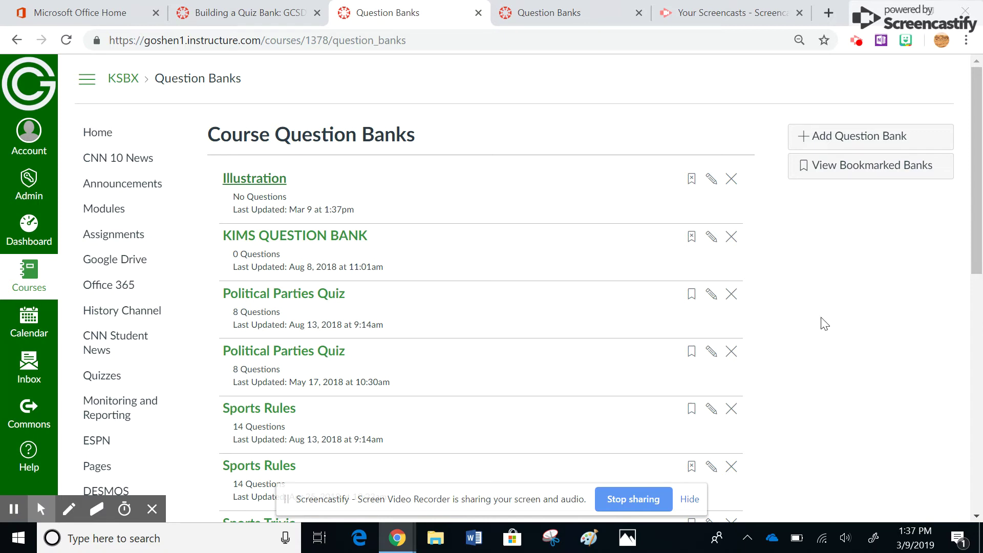
Step: Copy the football field question "MC" from the Unfiled Questions bank updated on Mar 9 to the Illustration bank, keeping a copy in the original bank
drag(979, 204, 980, 243)
drag(981, 246, 982, 415)
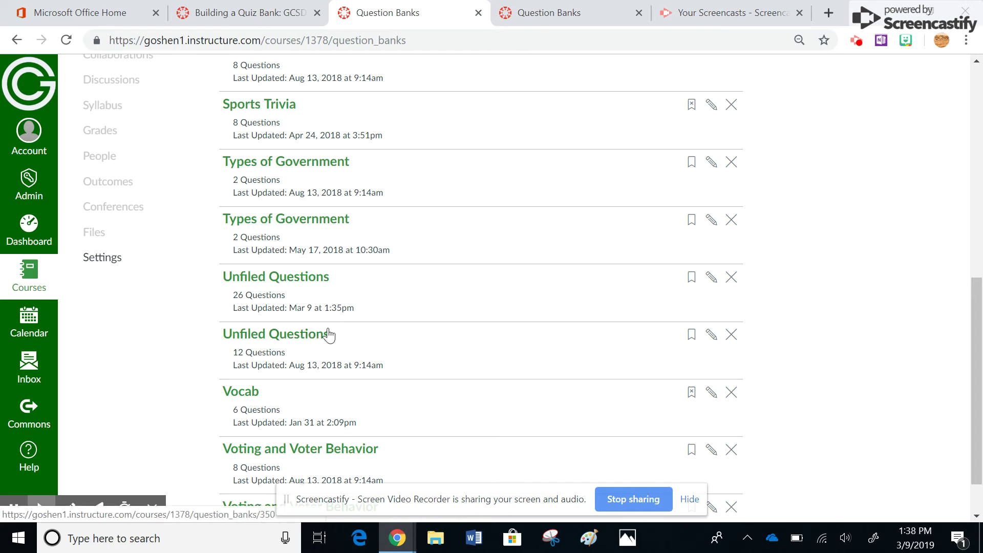
click(262, 284)
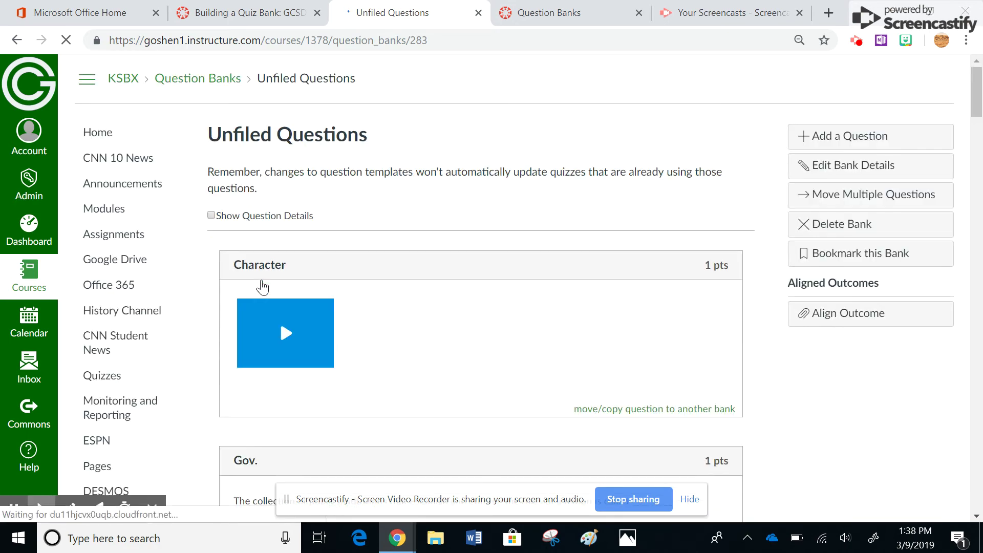
mouse_move(978, 107)
mouse_down()
mouse_move(977, 220)
mouse_move(978, 172)
mouse_up()
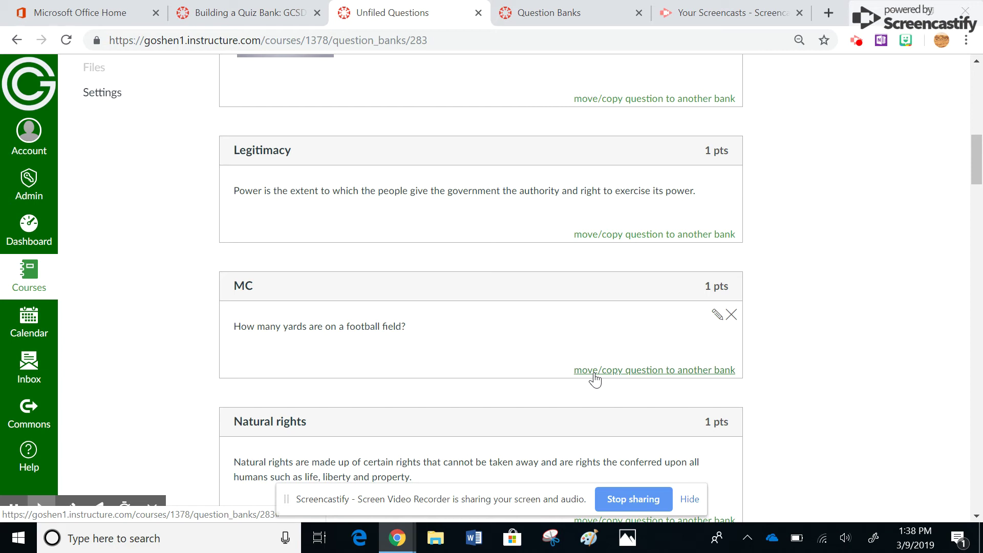
click(638, 371)
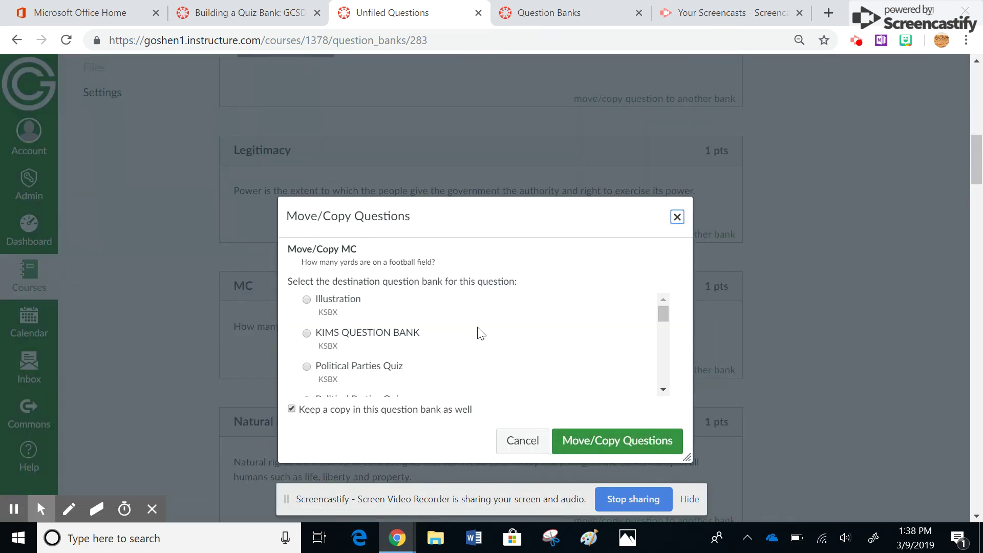
click(306, 300)
click(600, 442)
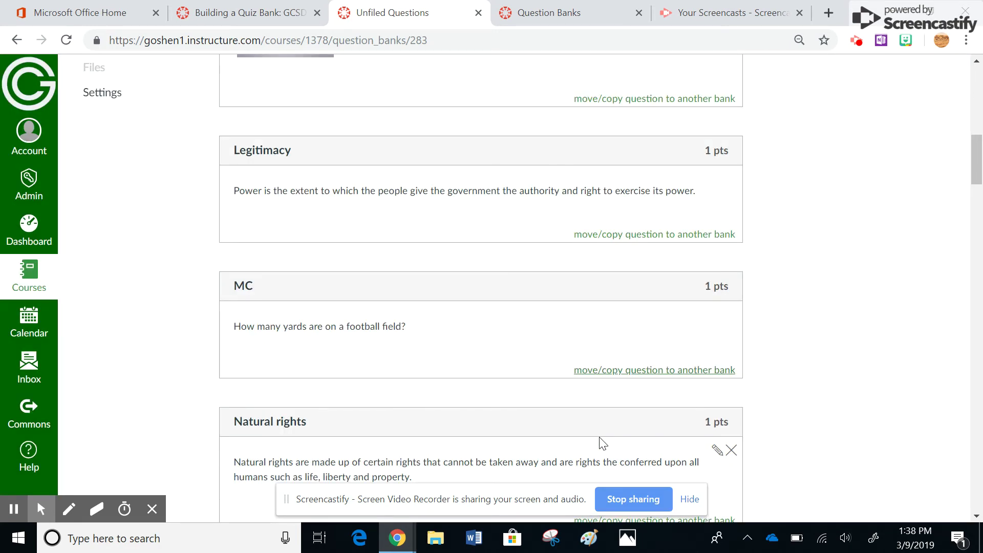
Step: Return to the course question banks and open the Illustration bank to check its questions
drag(978, 163, 982, 84)
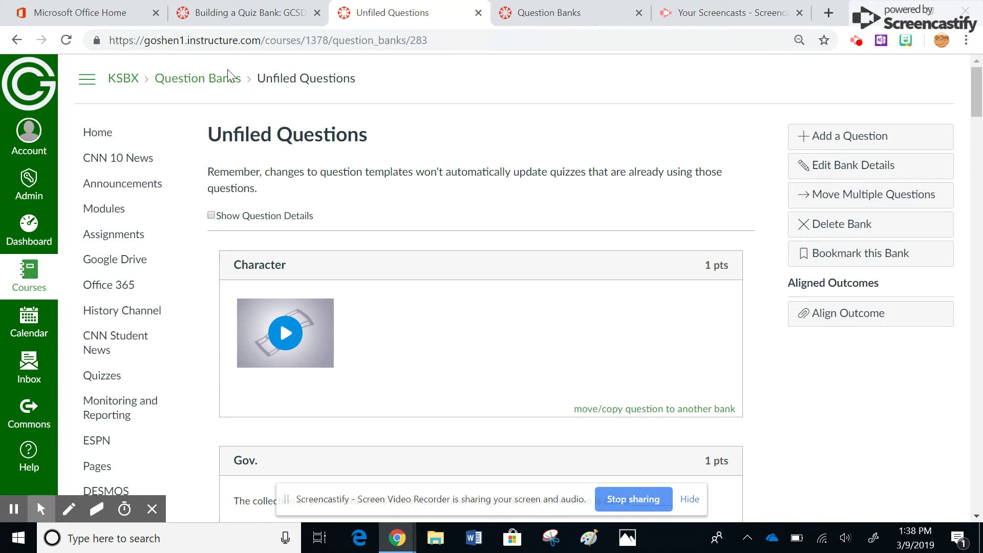
click(204, 82)
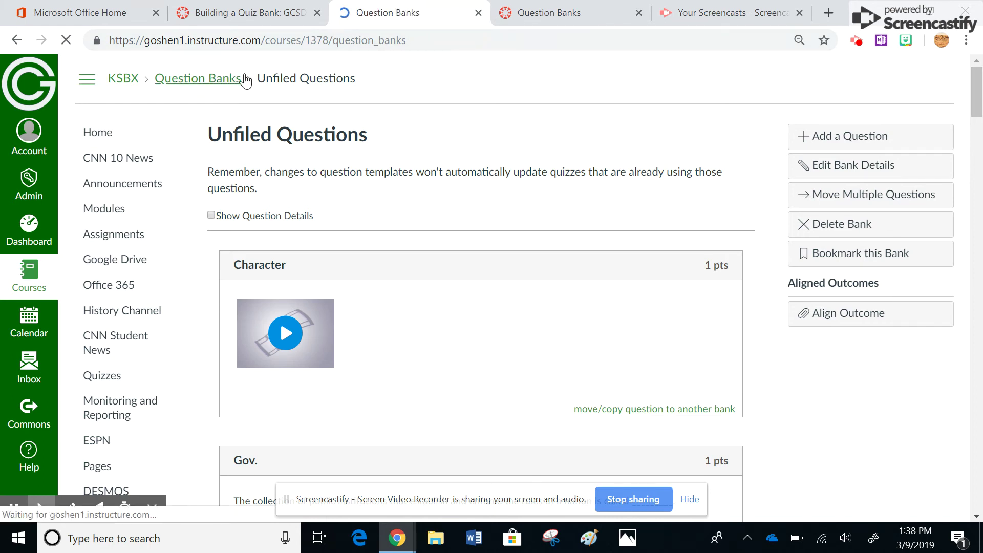
click(260, 179)
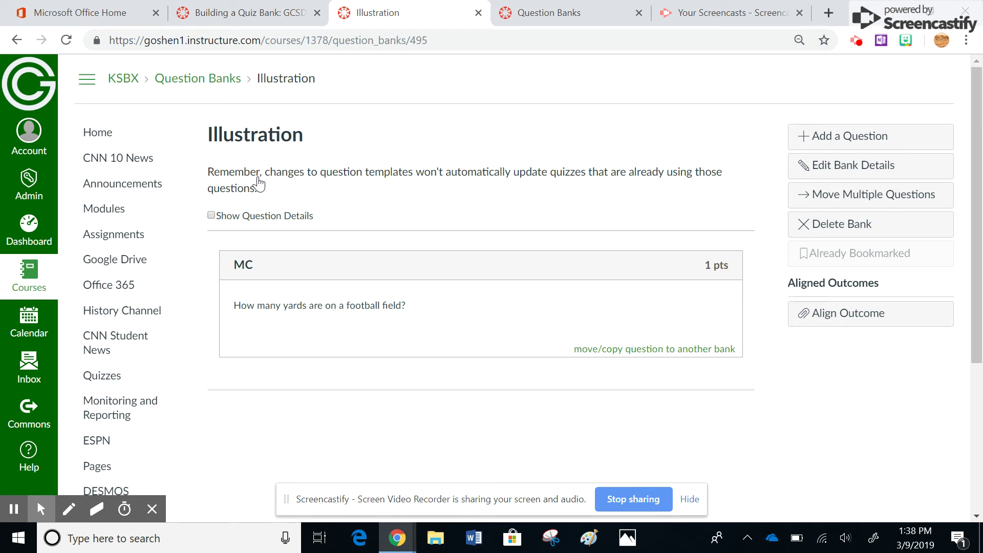
Step: Open the Illustration quiz from the course's quiz list for editing and display its questions
click(107, 384)
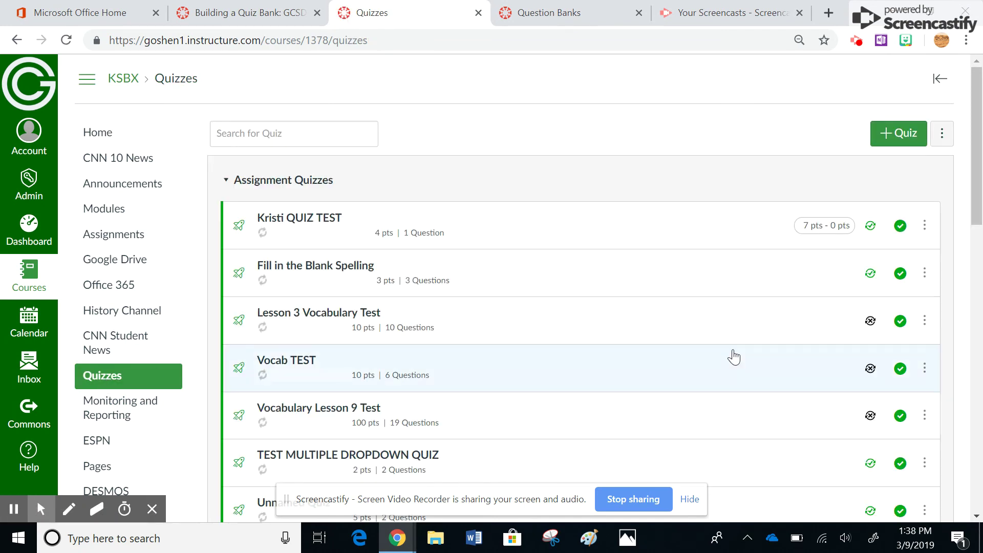
drag(977, 104, 979, 193)
click(290, 222)
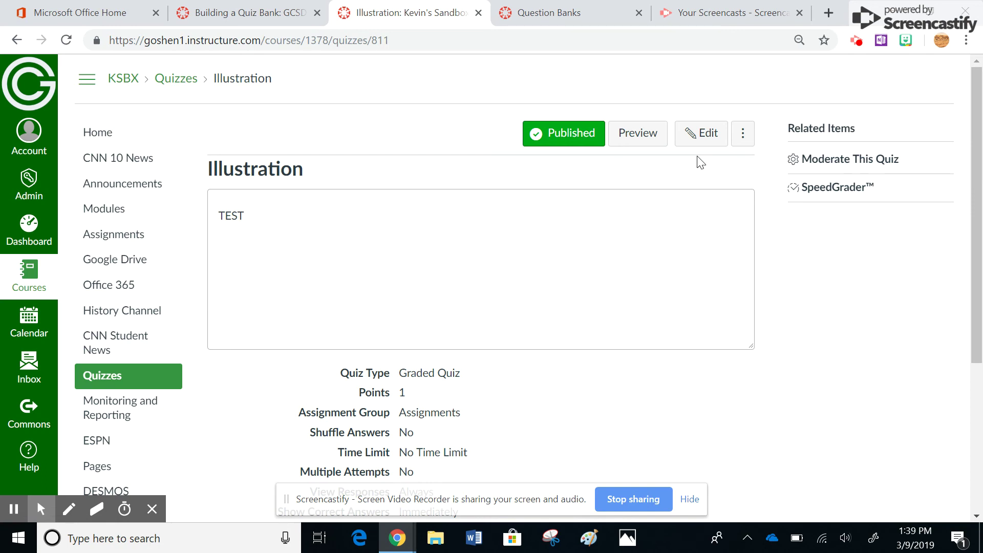
click(710, 137)
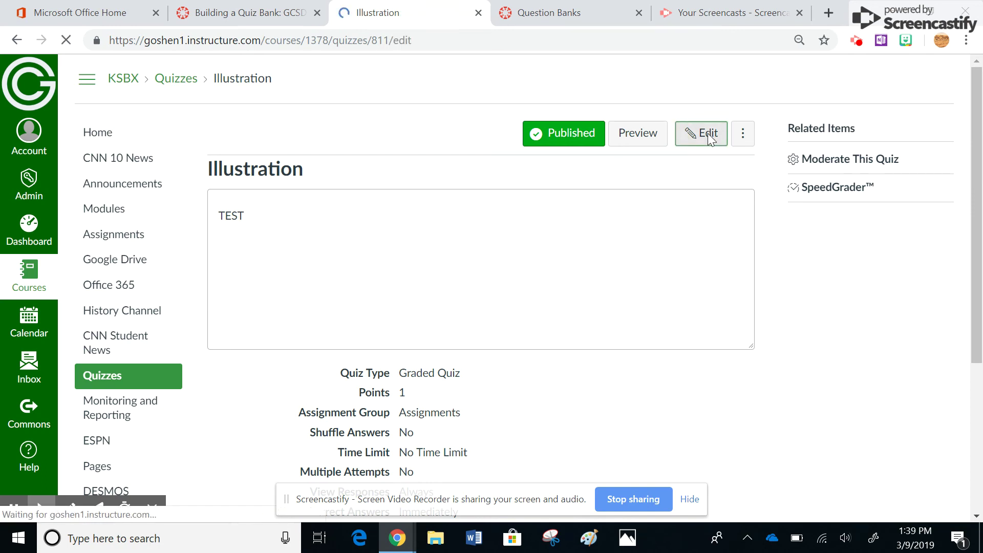
click(300, 189)
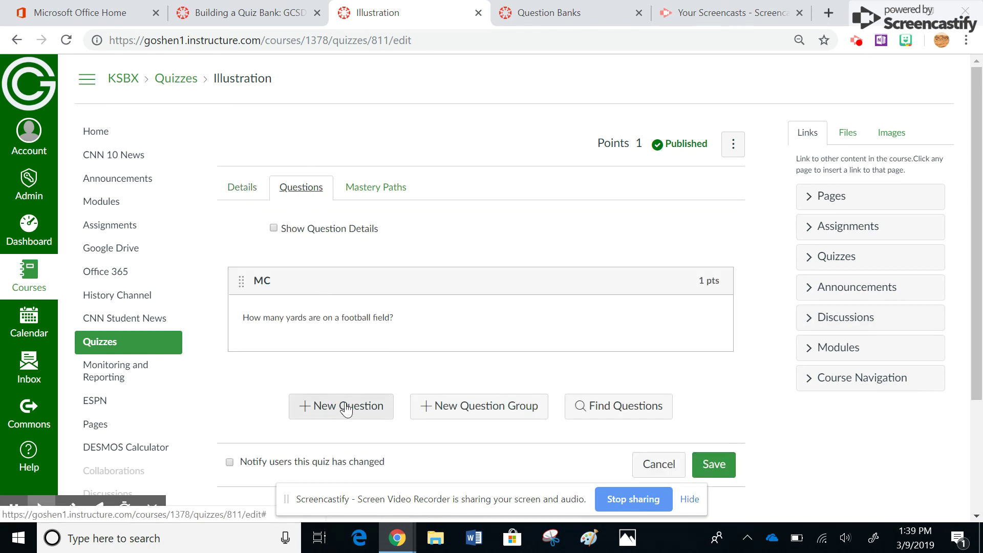
mouse_move(618, 312)
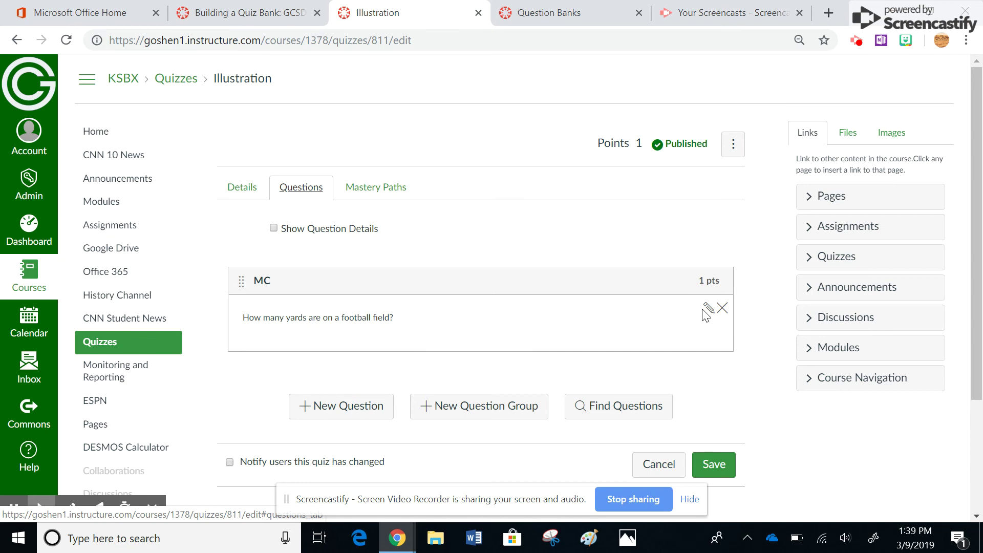